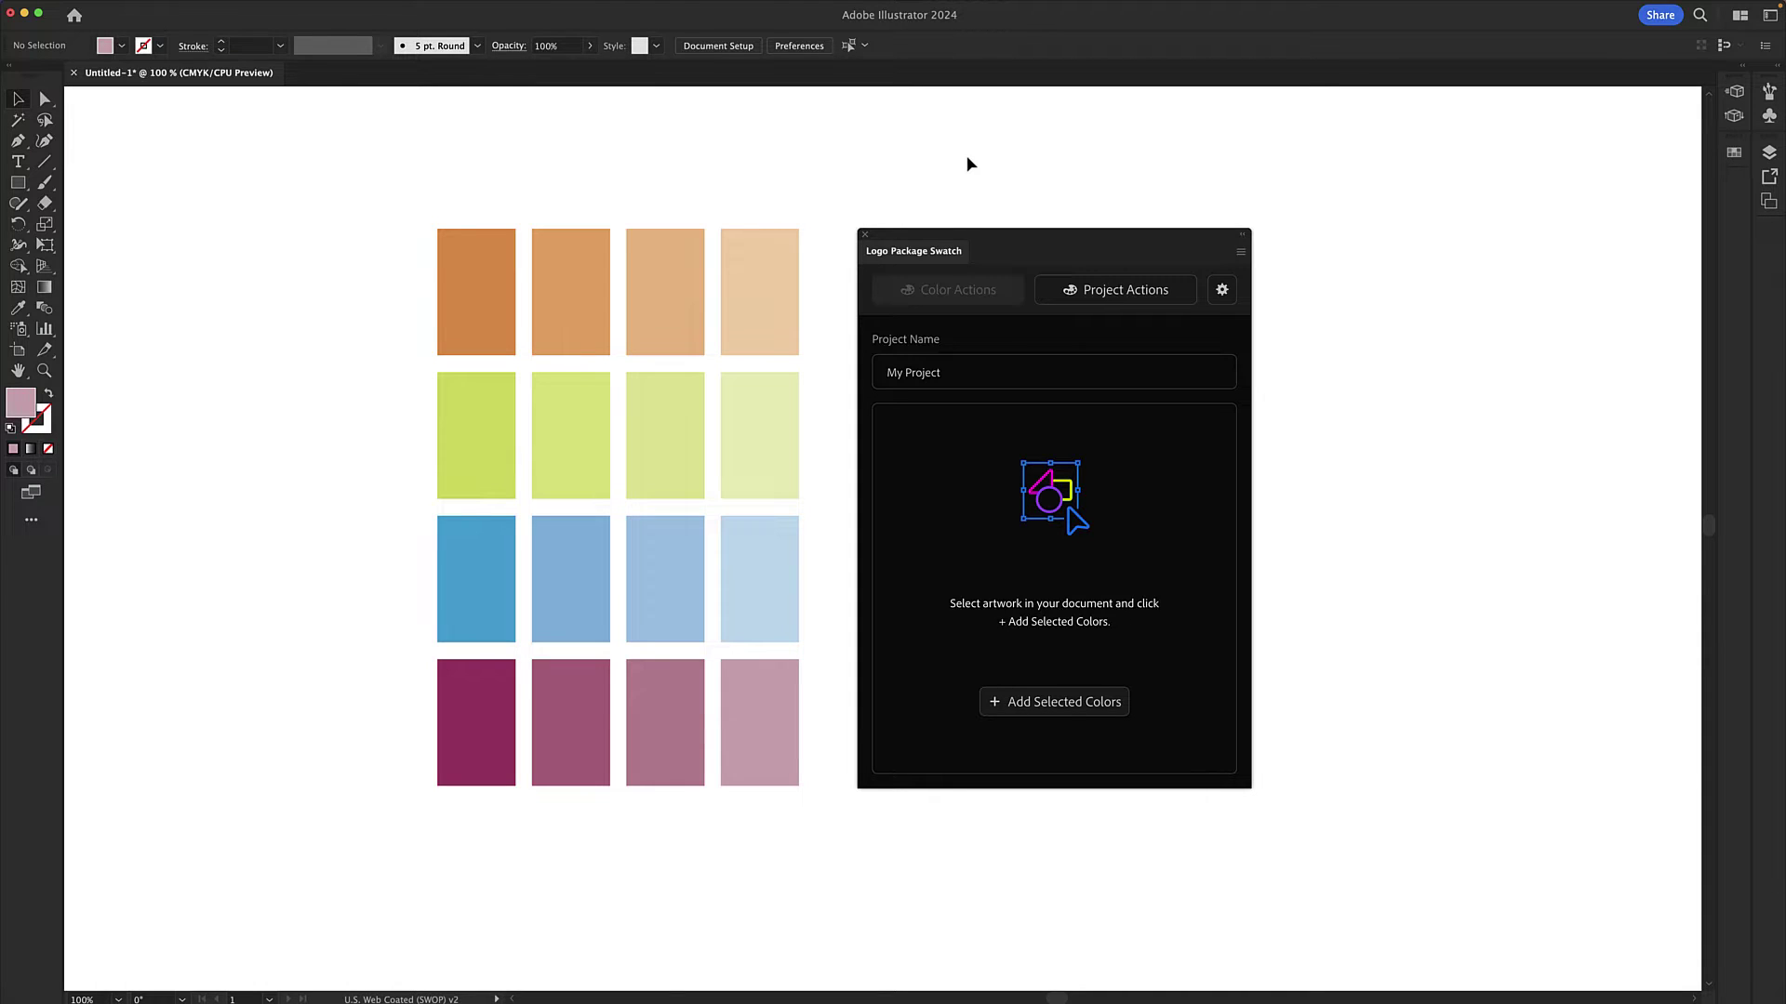
Step: Add all sixteen grid swatches to the Logo Package Swatch project as auto-named colours
left_click_drag(397, 202, 821, 803)
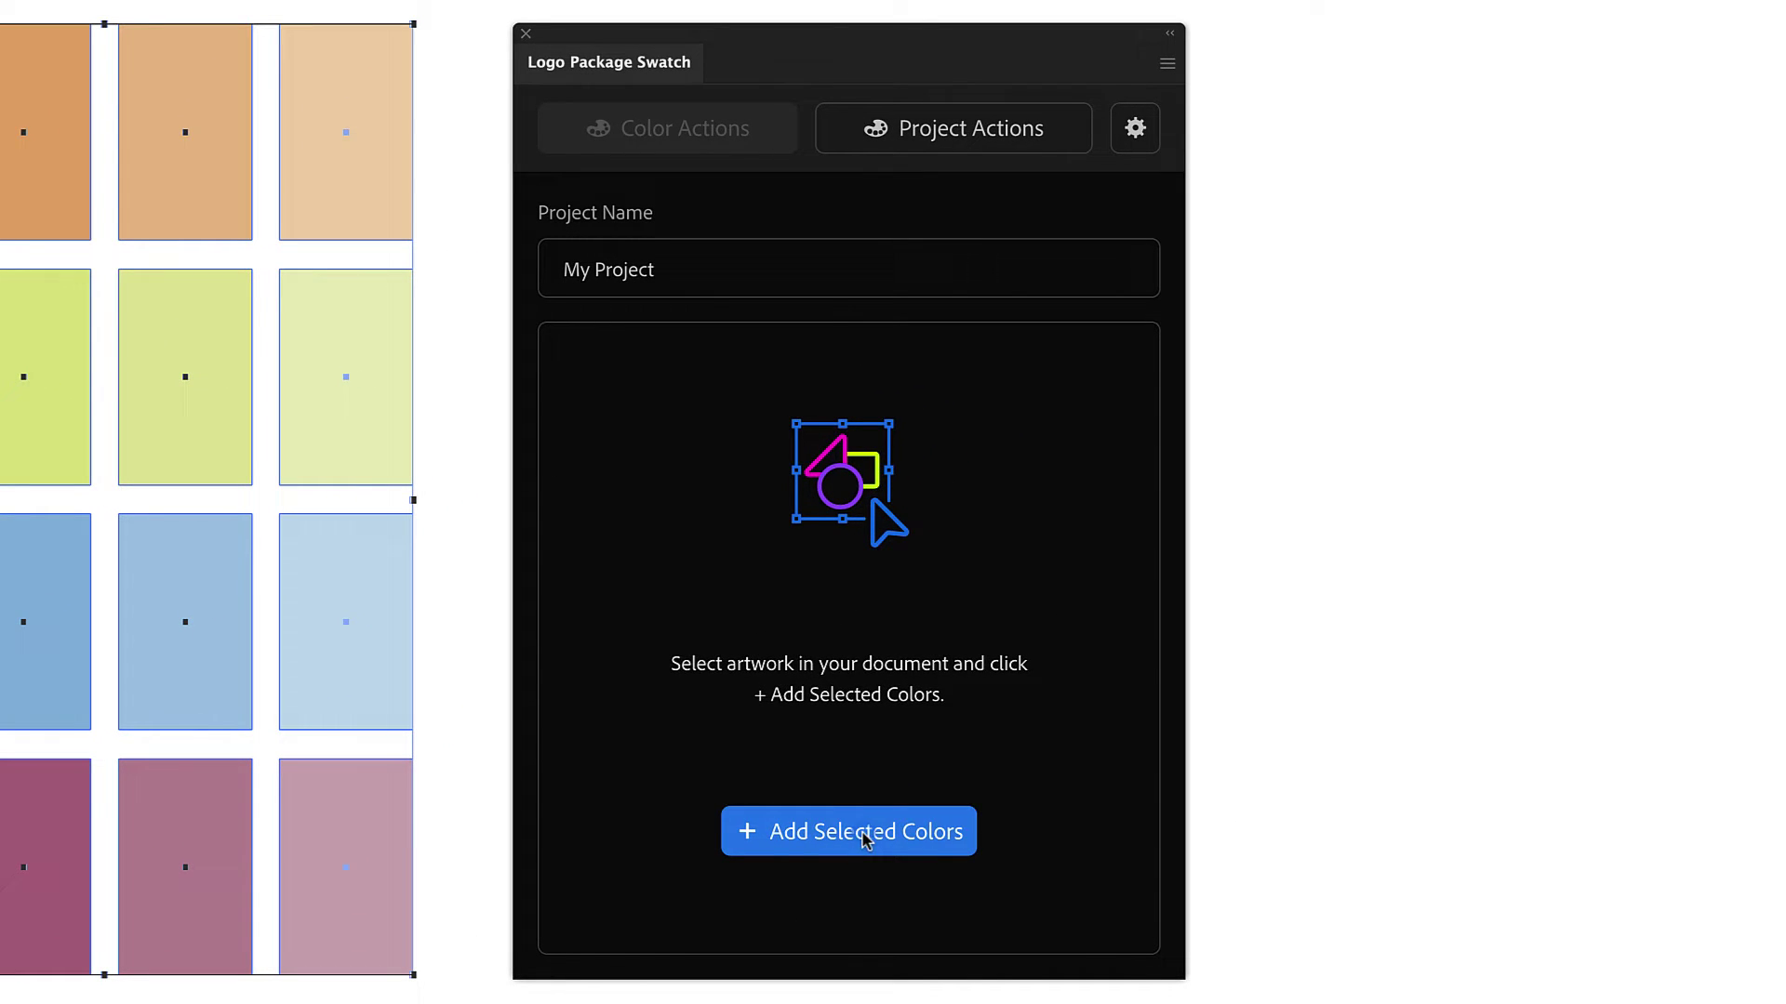
left_click(866, 835)
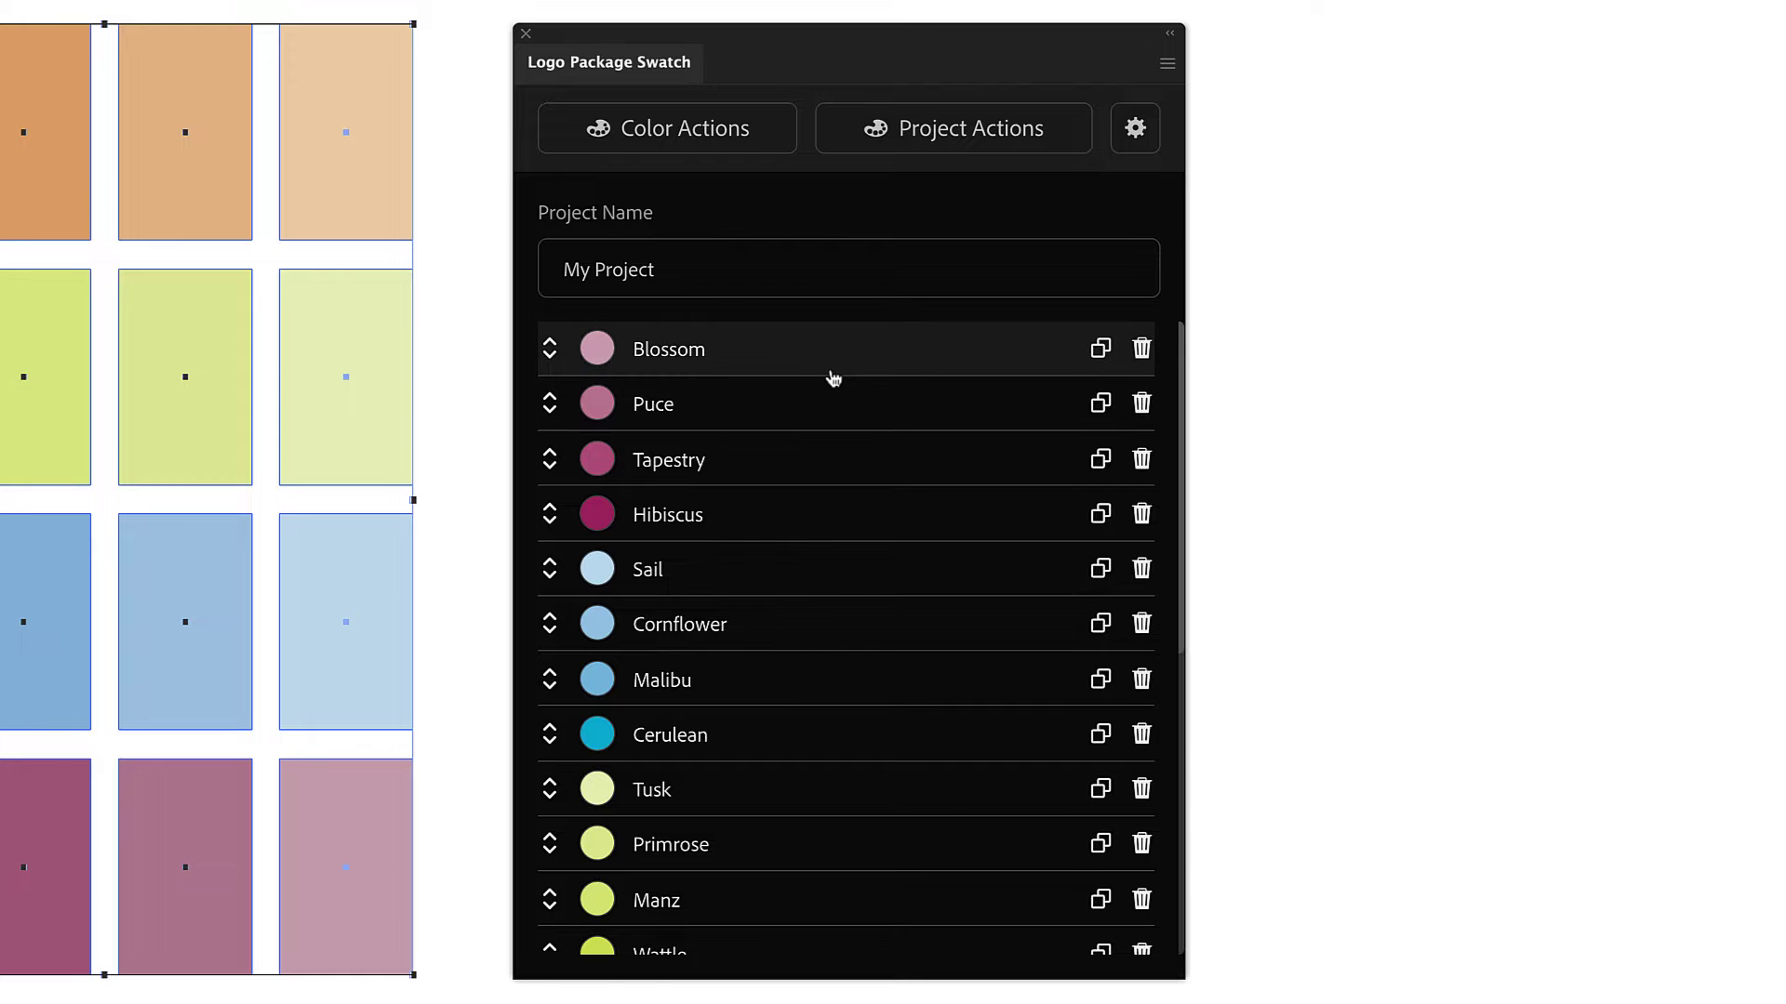
scroll(831, 377, "down", 1)
scroll(832, 377, "down", 1)
scroll(831, 377, "down", 1)
scroll(830, 370, "down", 2)
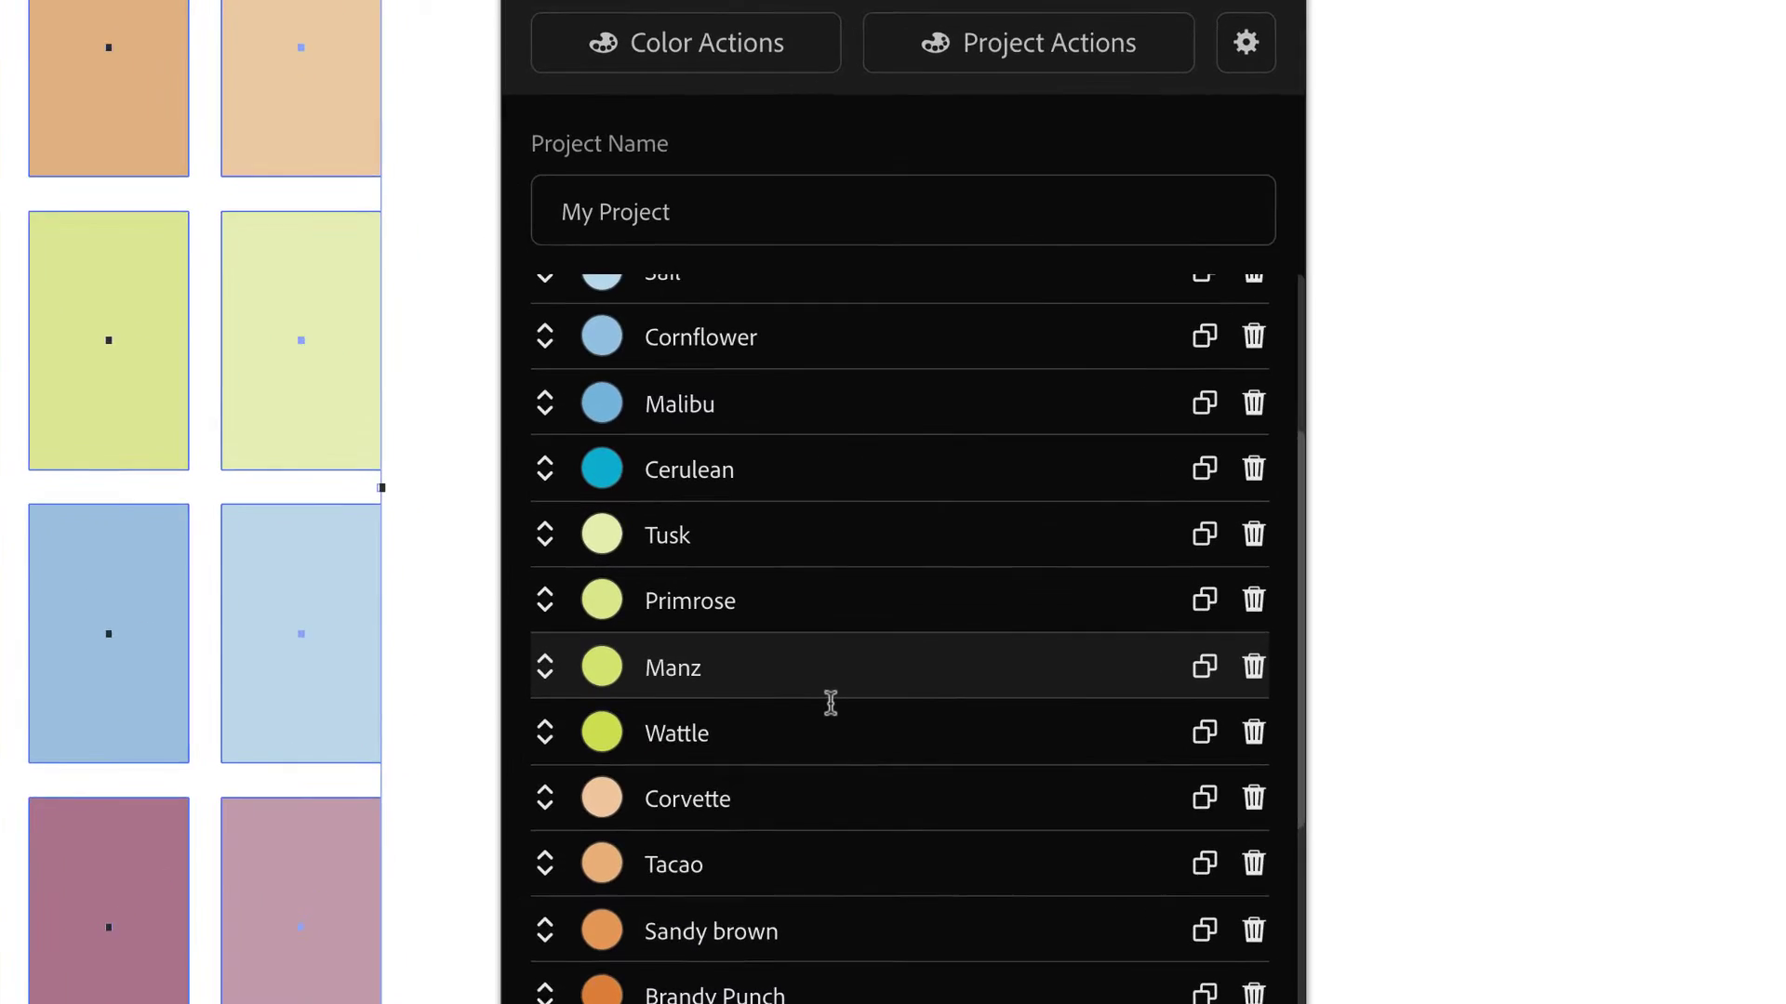
scroll(829, 701, "up", 1)
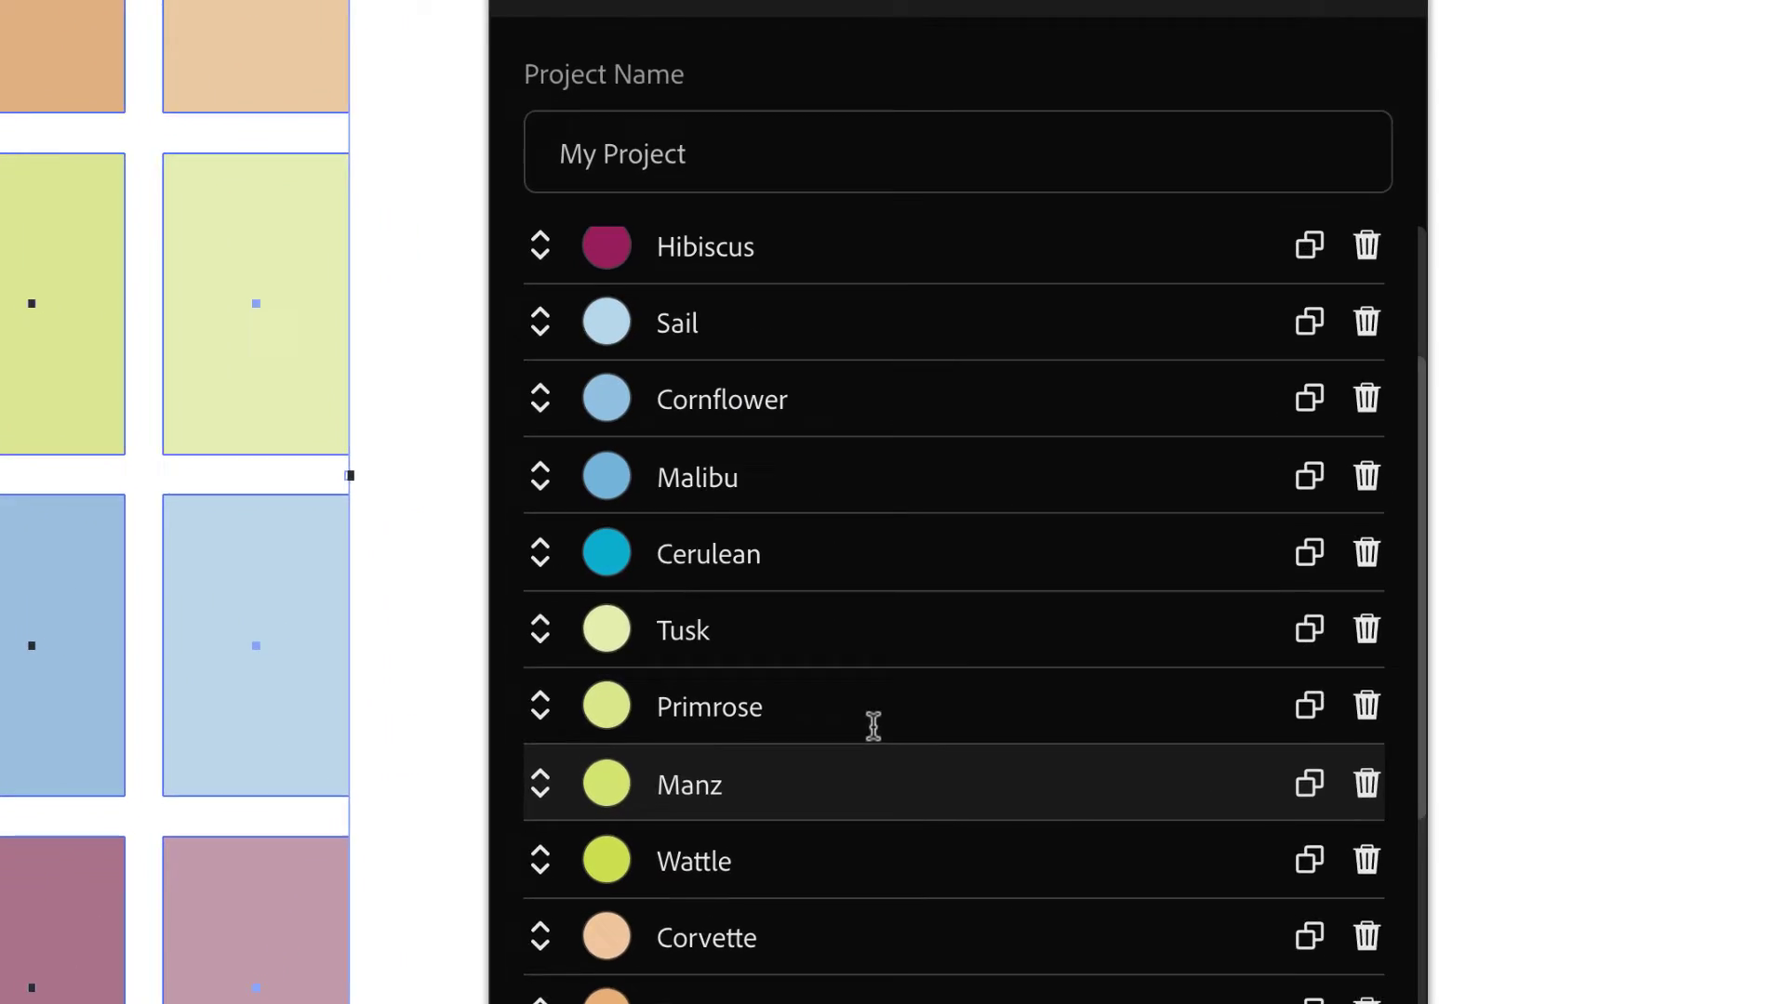
scroll(873, 726, "up", 1)
scroll(840, 550, "up", 2)
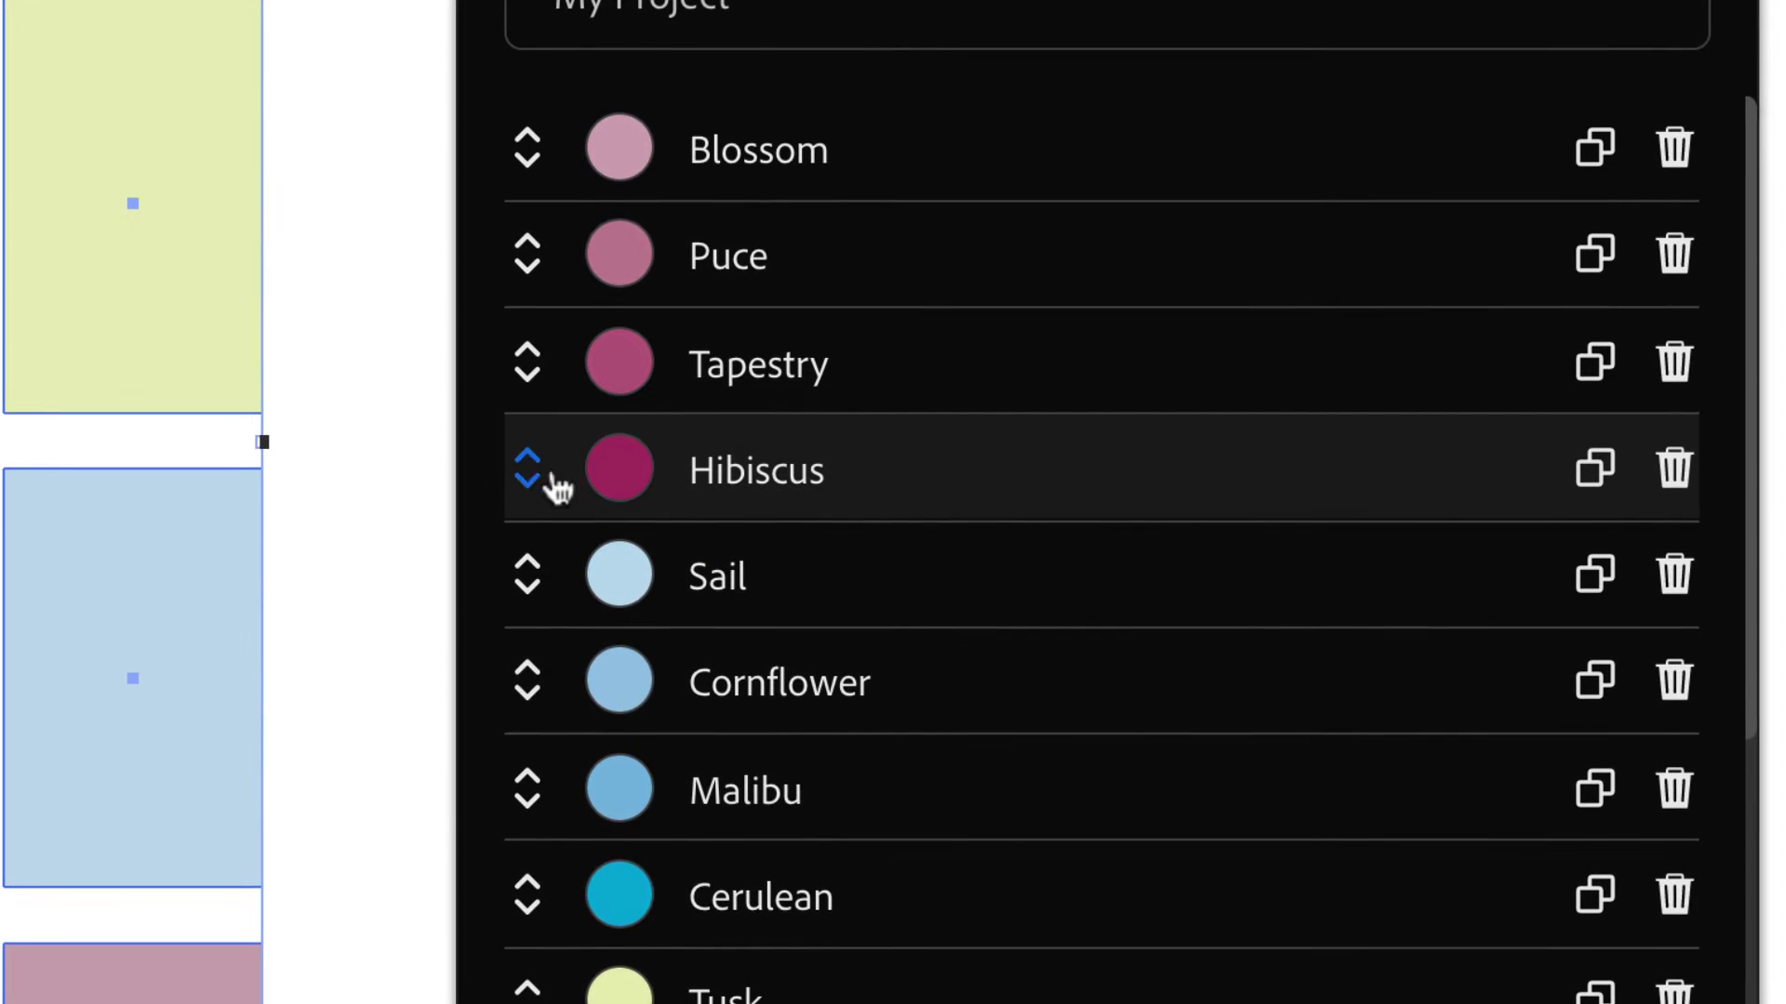
Step: Expand Hibiscus to reveal its values, then copy its RGB values and the full colour
left_click(531, 475)
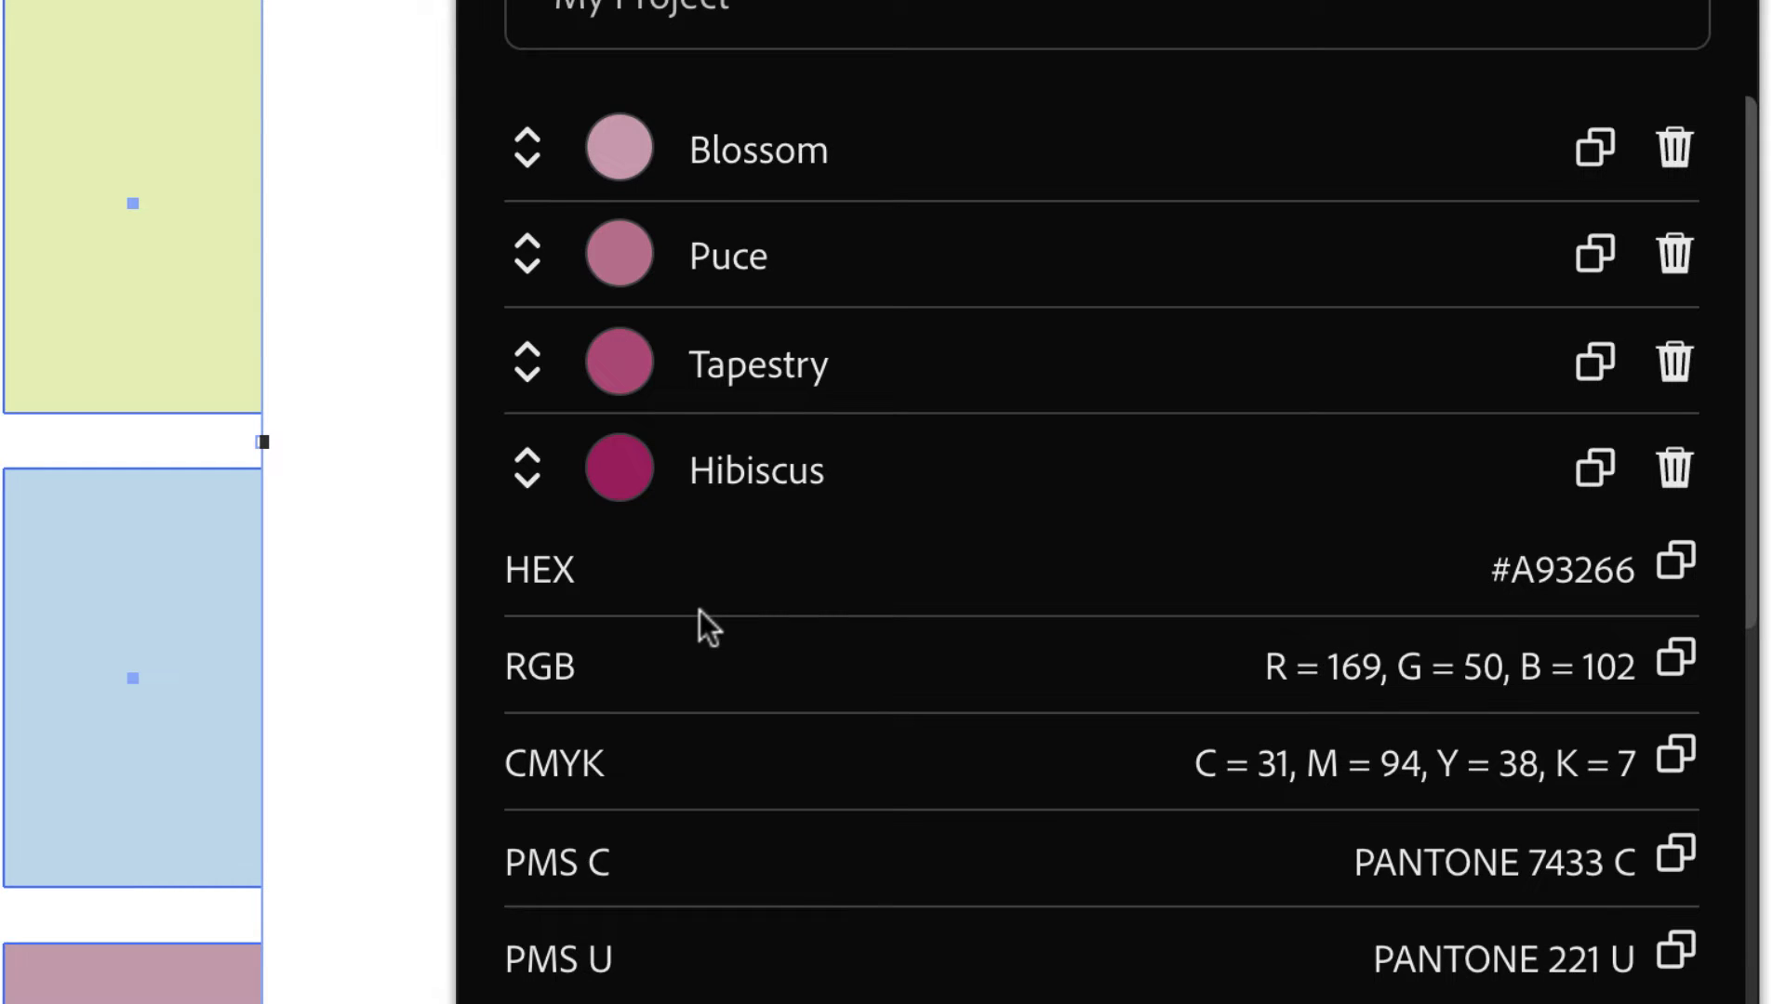
left_click(1678, 666)
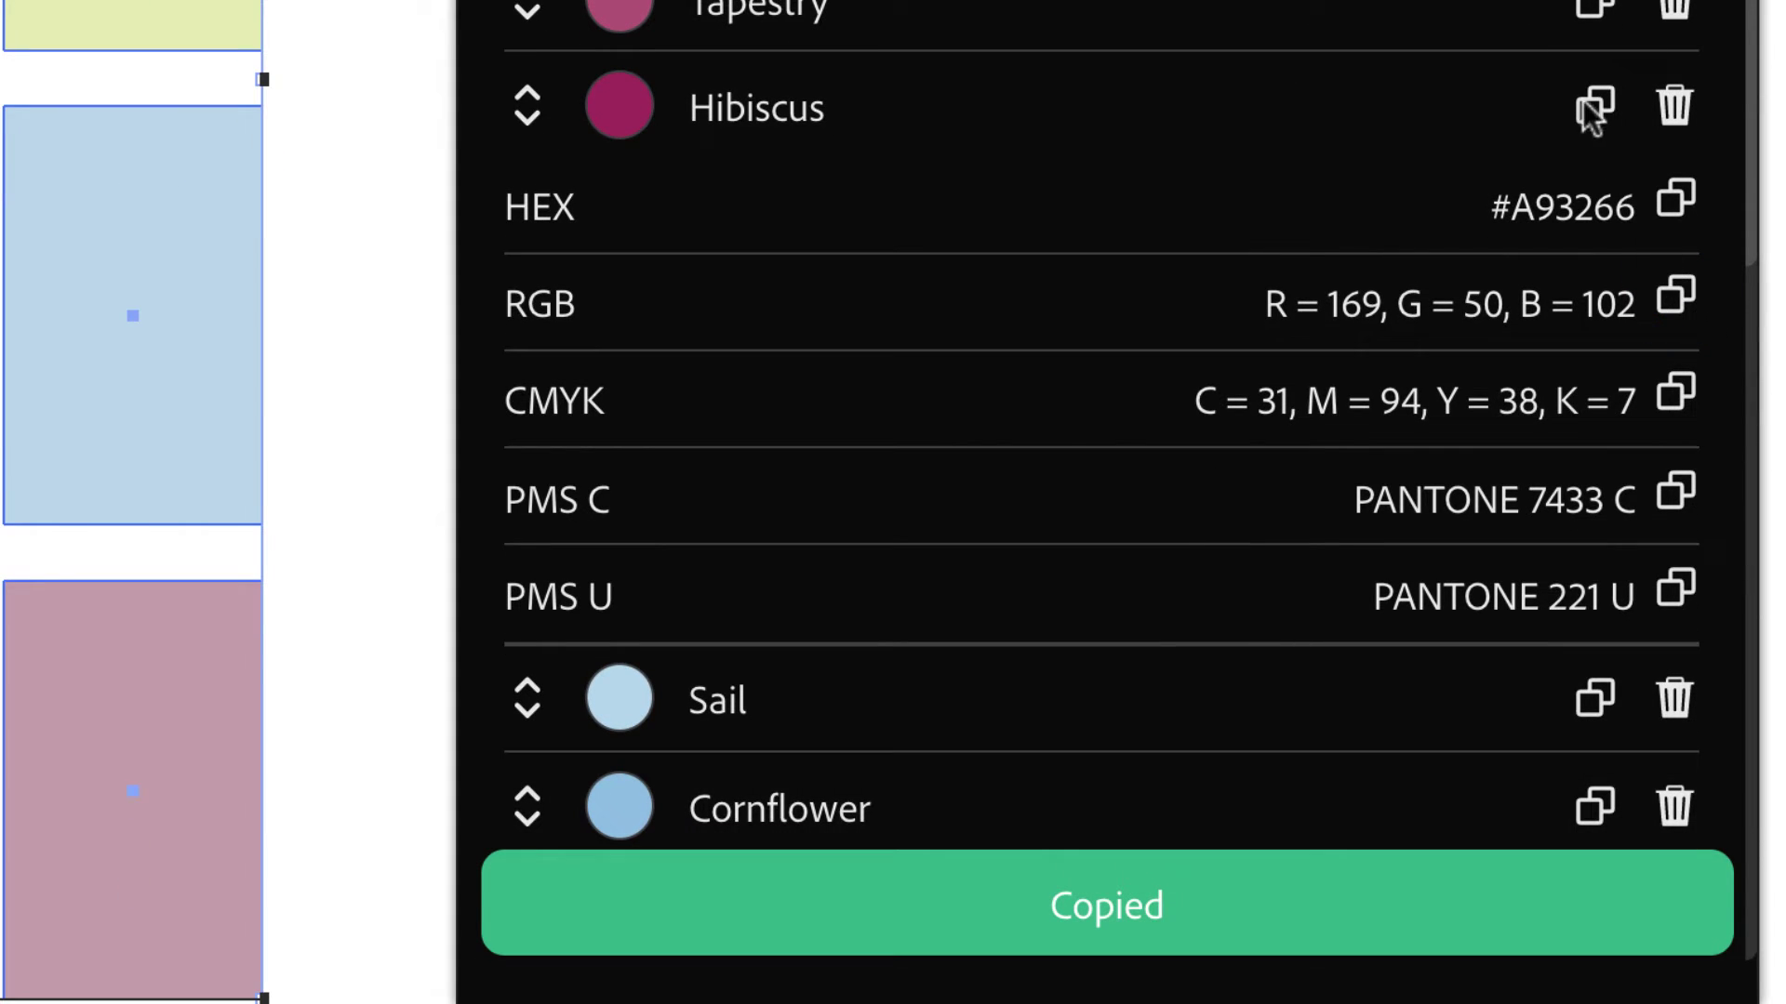
left_click(1593, 109)
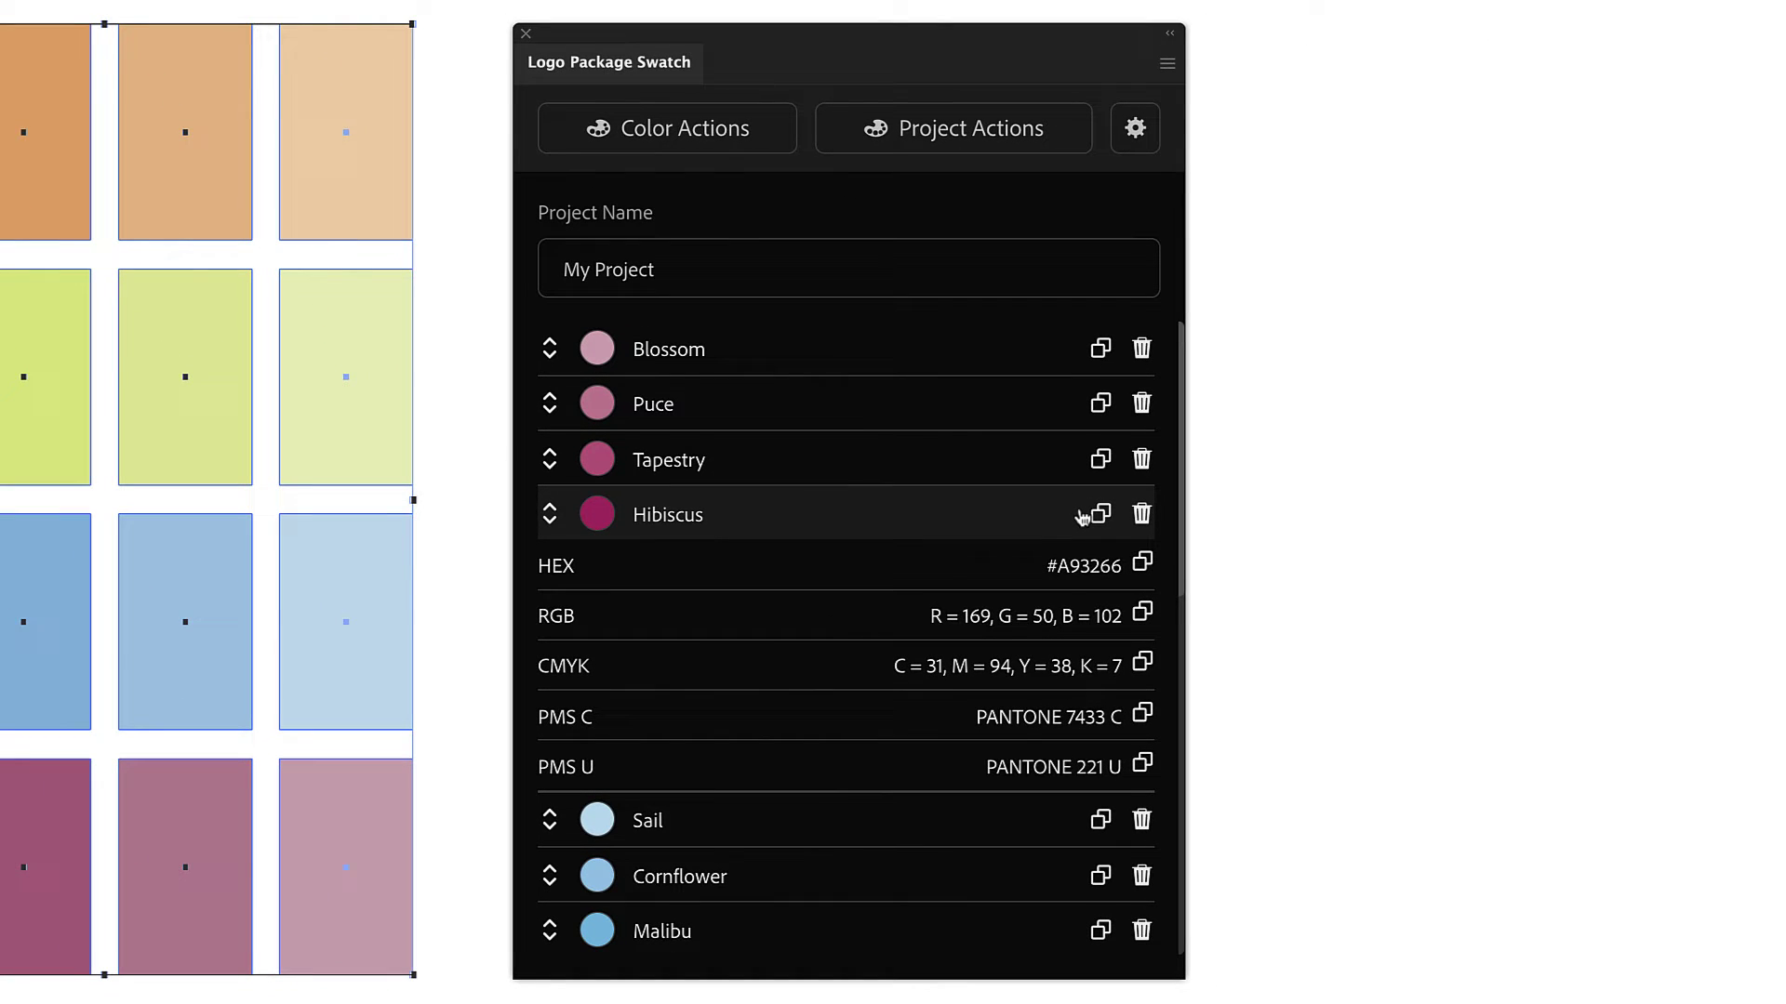
Step: Name the project 'Candy Barn' and export a colour sheet with Make Color Sheet to the Desktop
triple_click(698, 268)
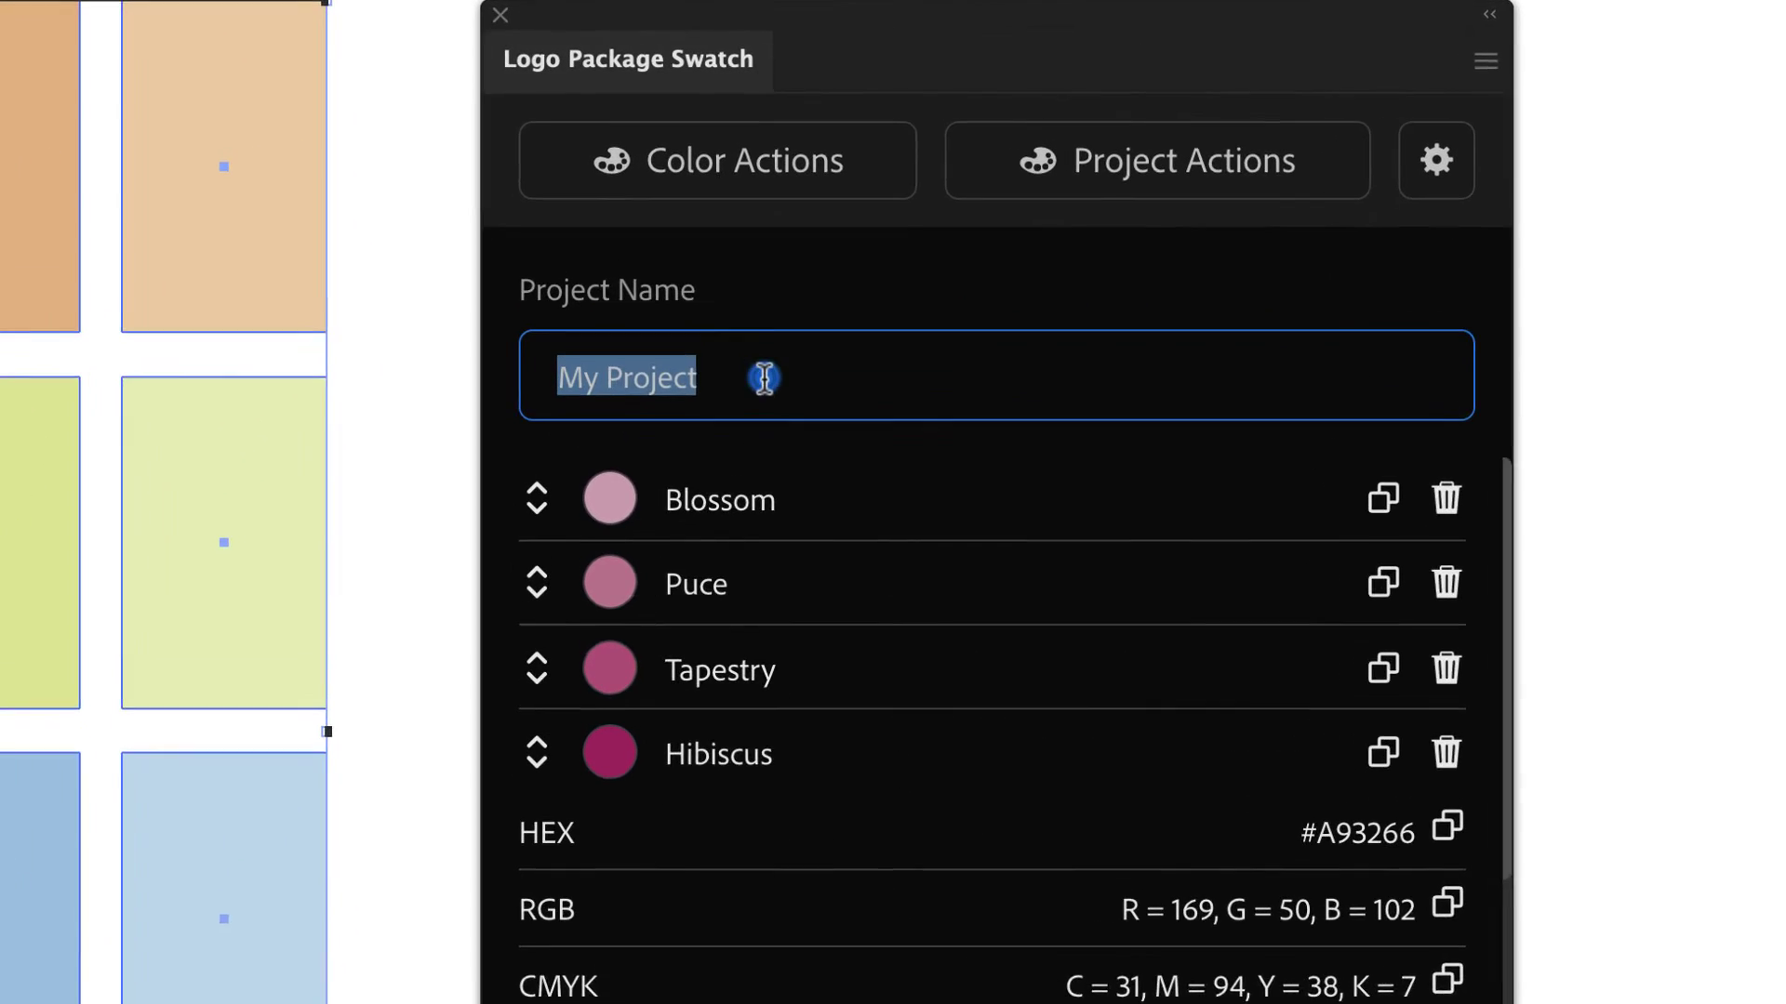
type("Candy ")
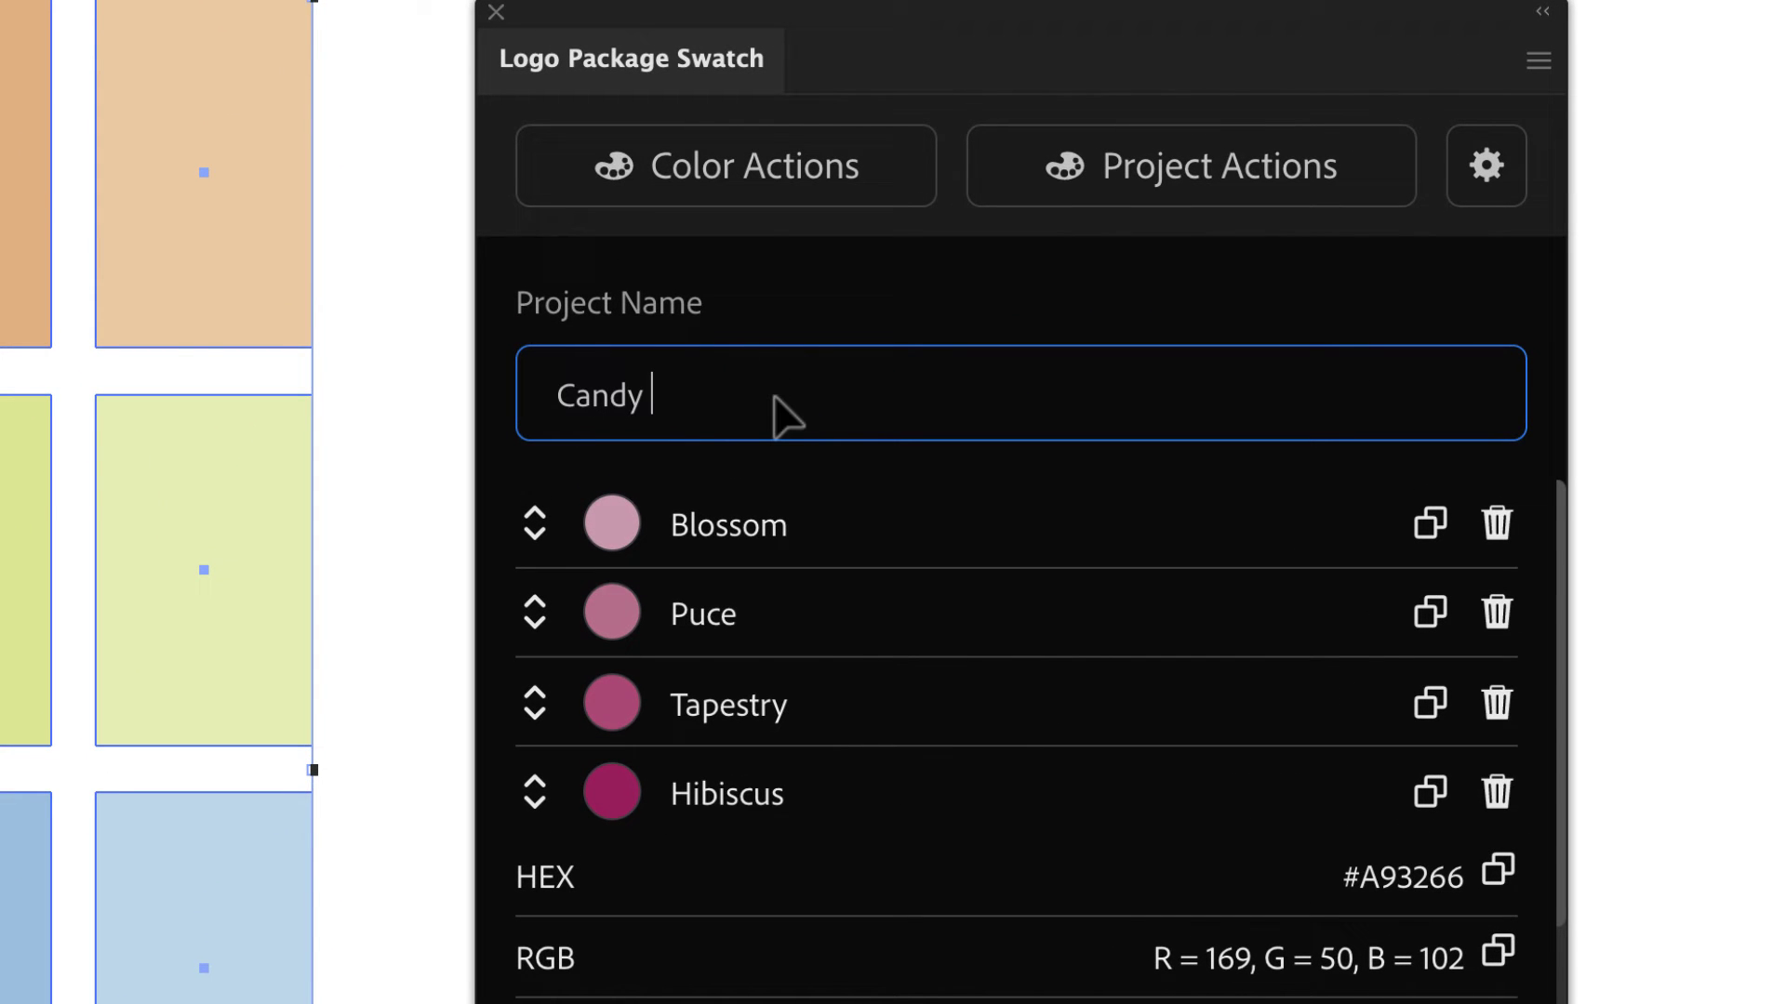
type("Barn")
left_click(784, 185)
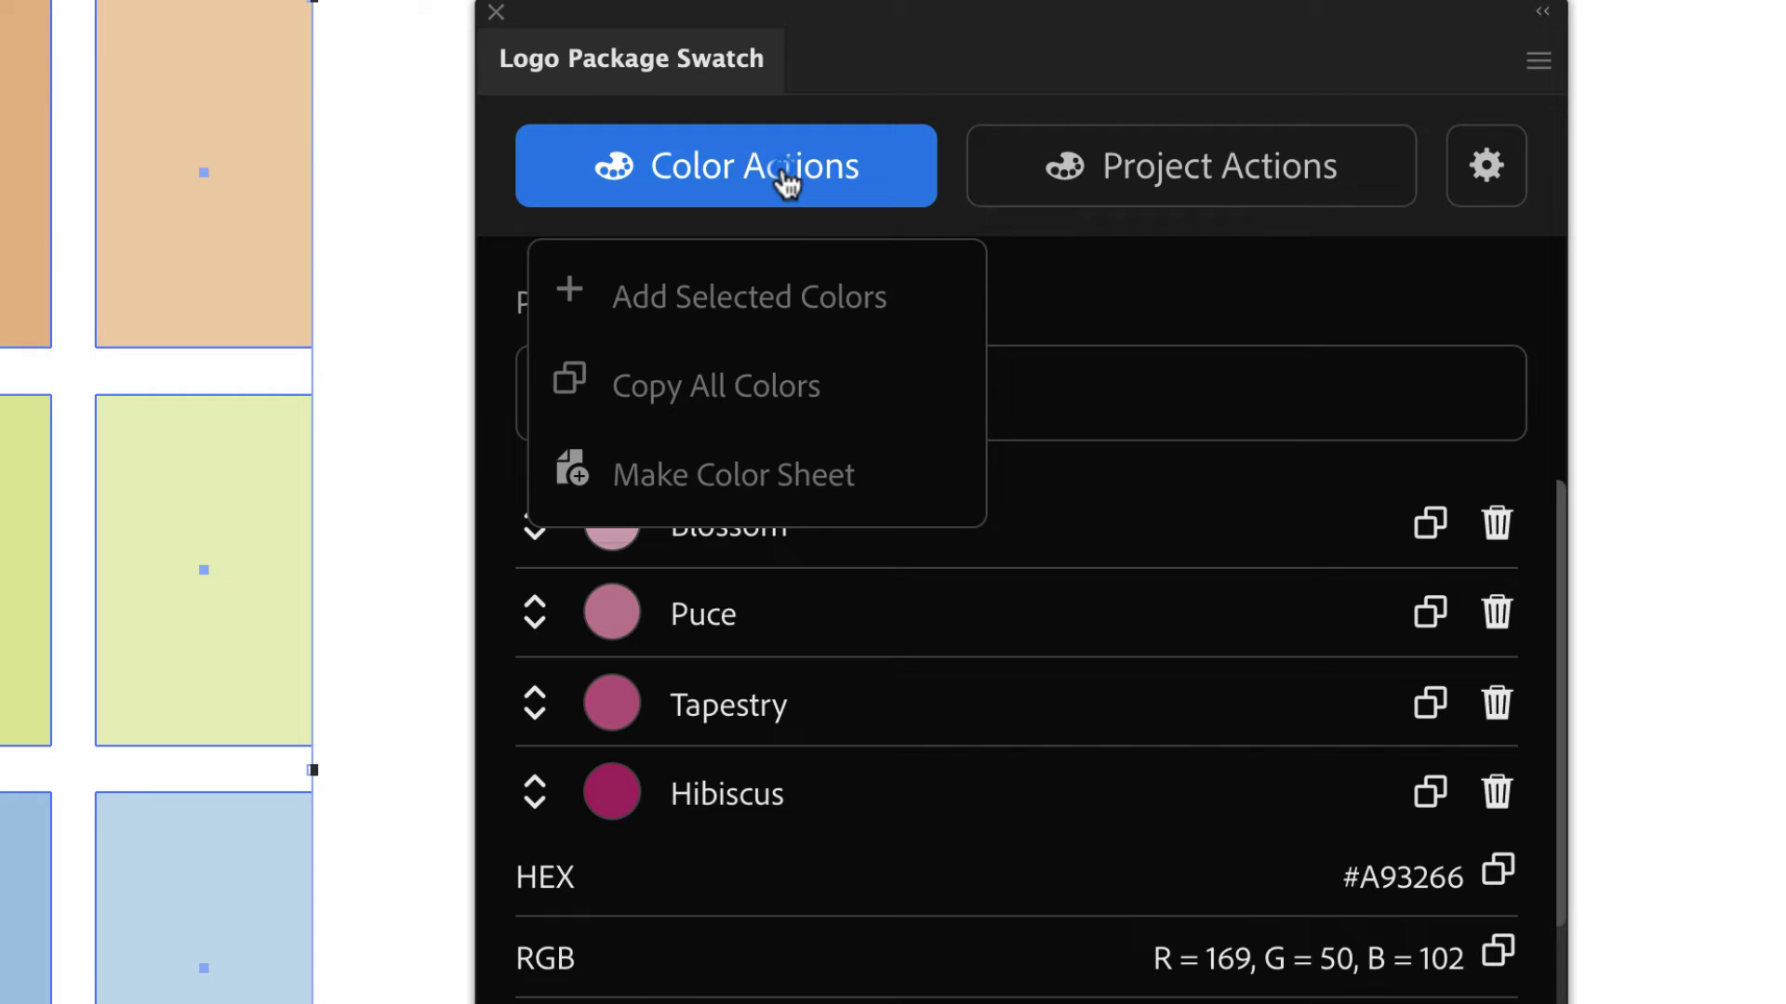
left_click(781, 477)
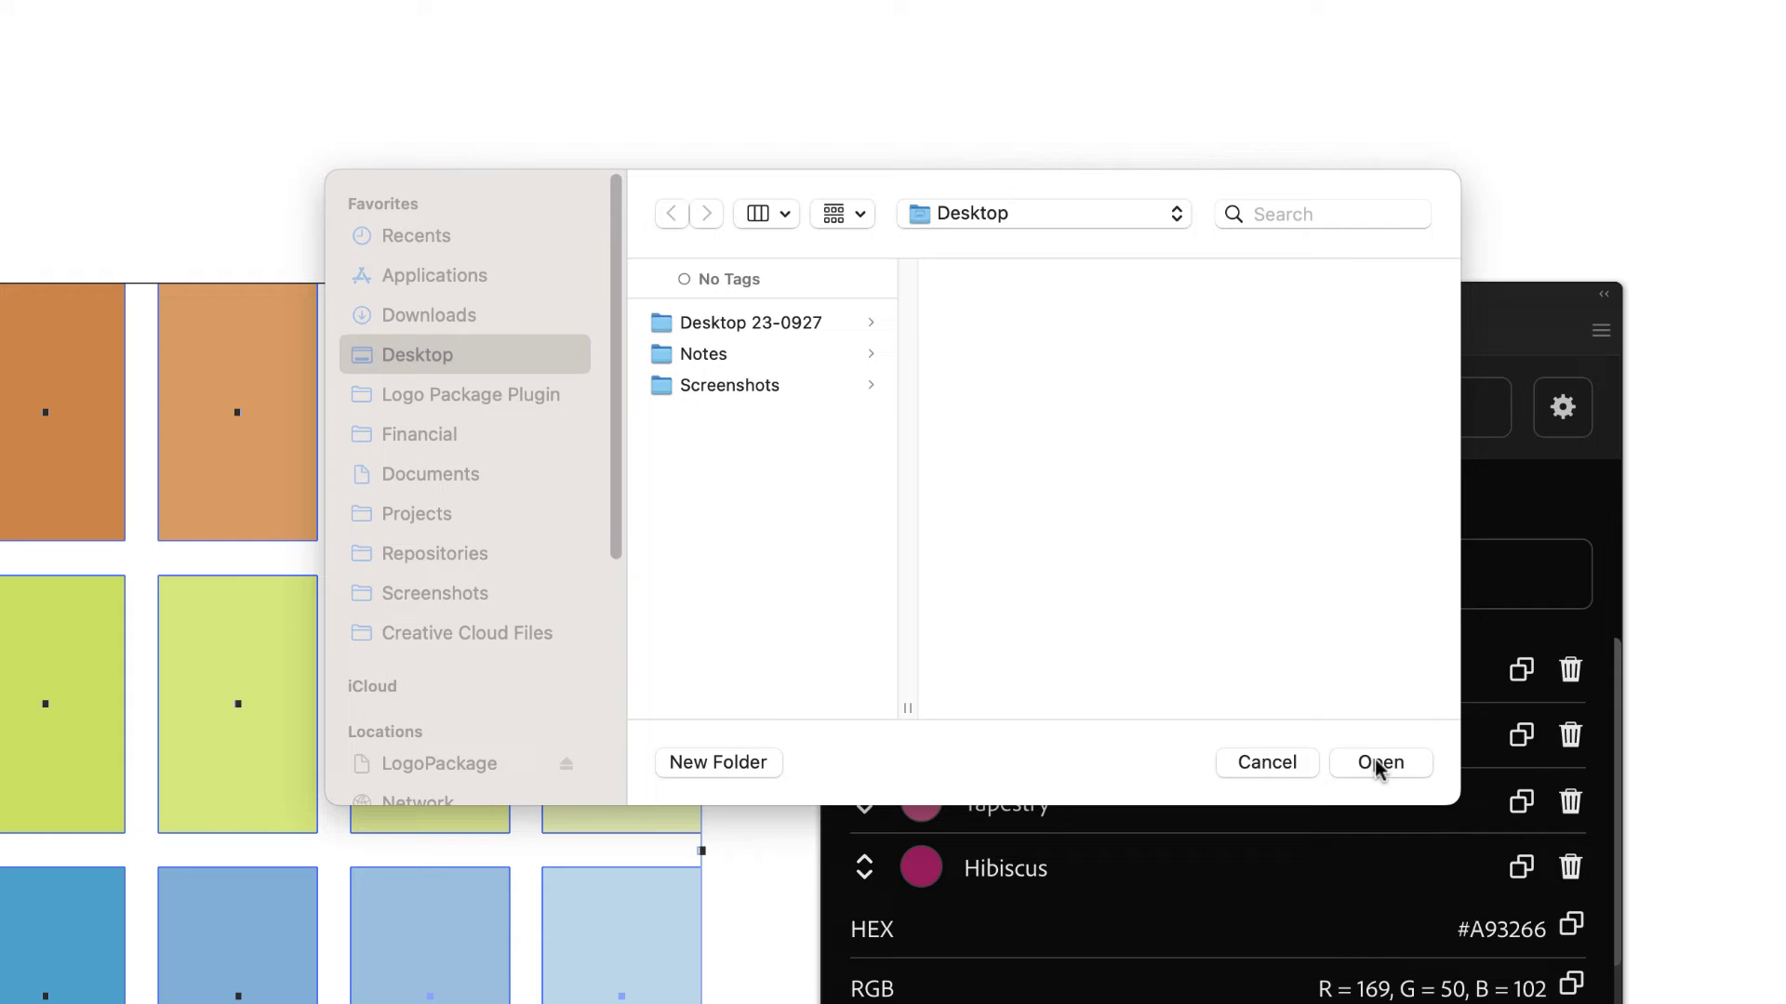
left_click(1381, 762)
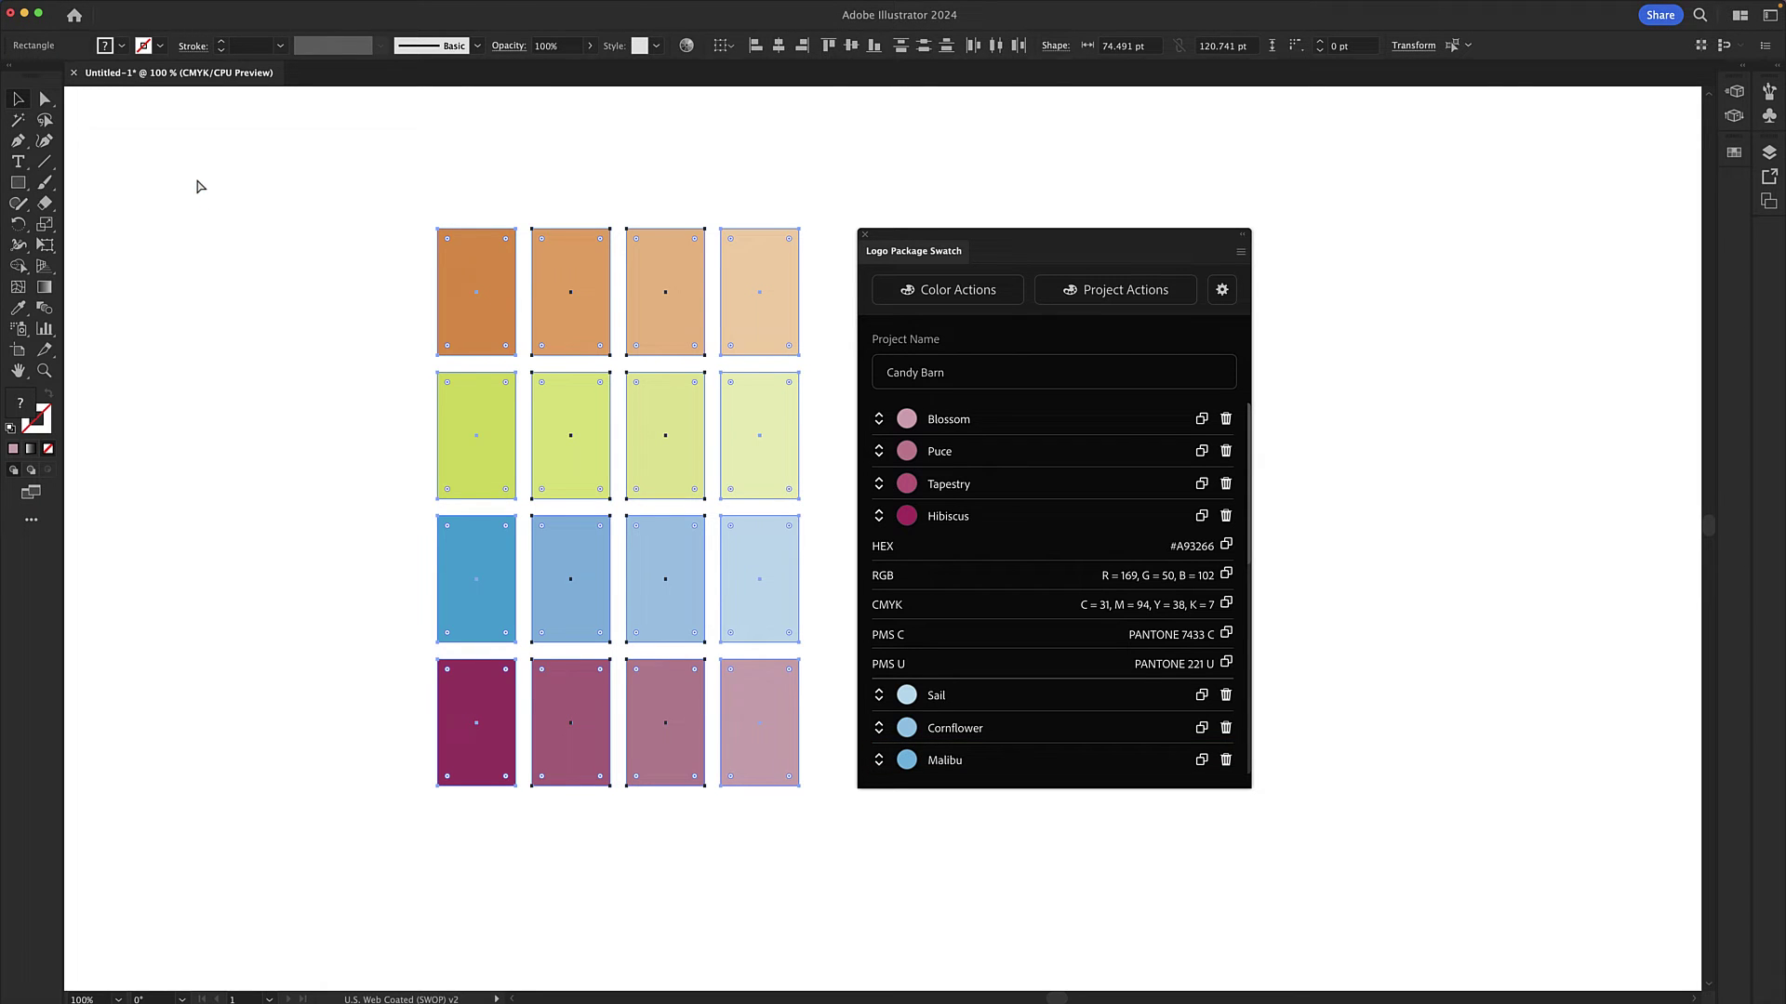
Step: Open Candy Barn.pdf, importing All pages with 'Import PDF pages as links' unchecked
key("super+o")
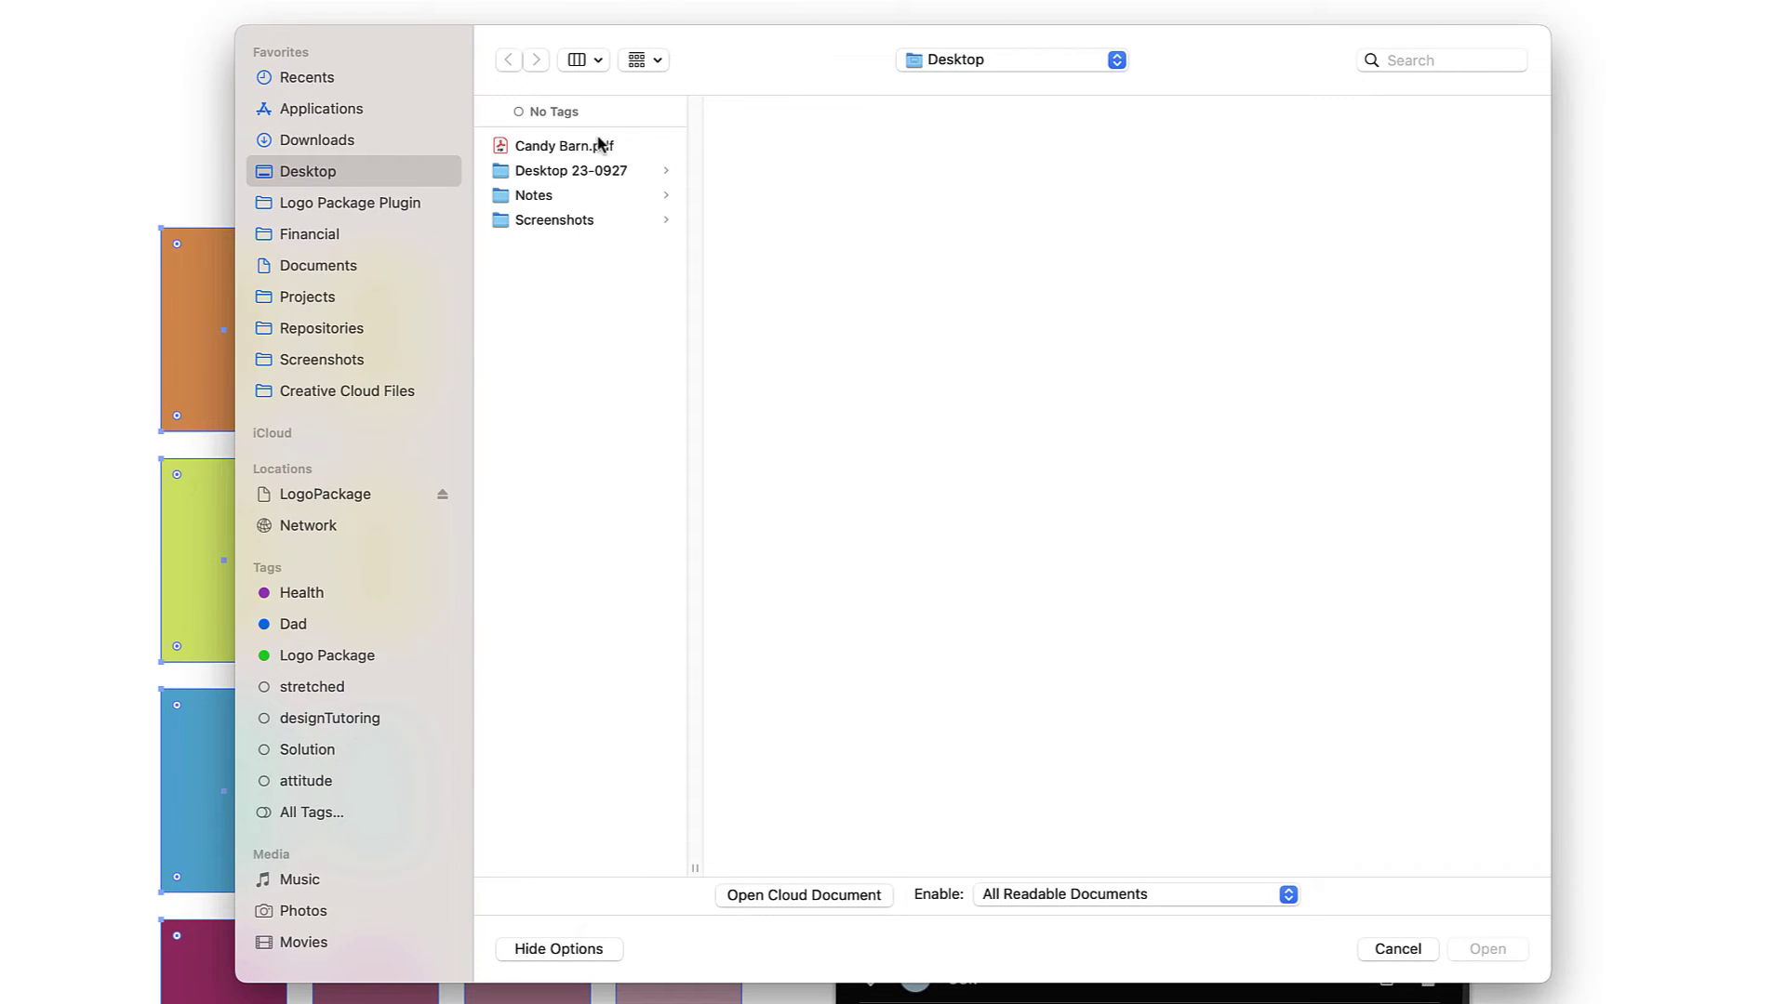
left_click(600, 145)
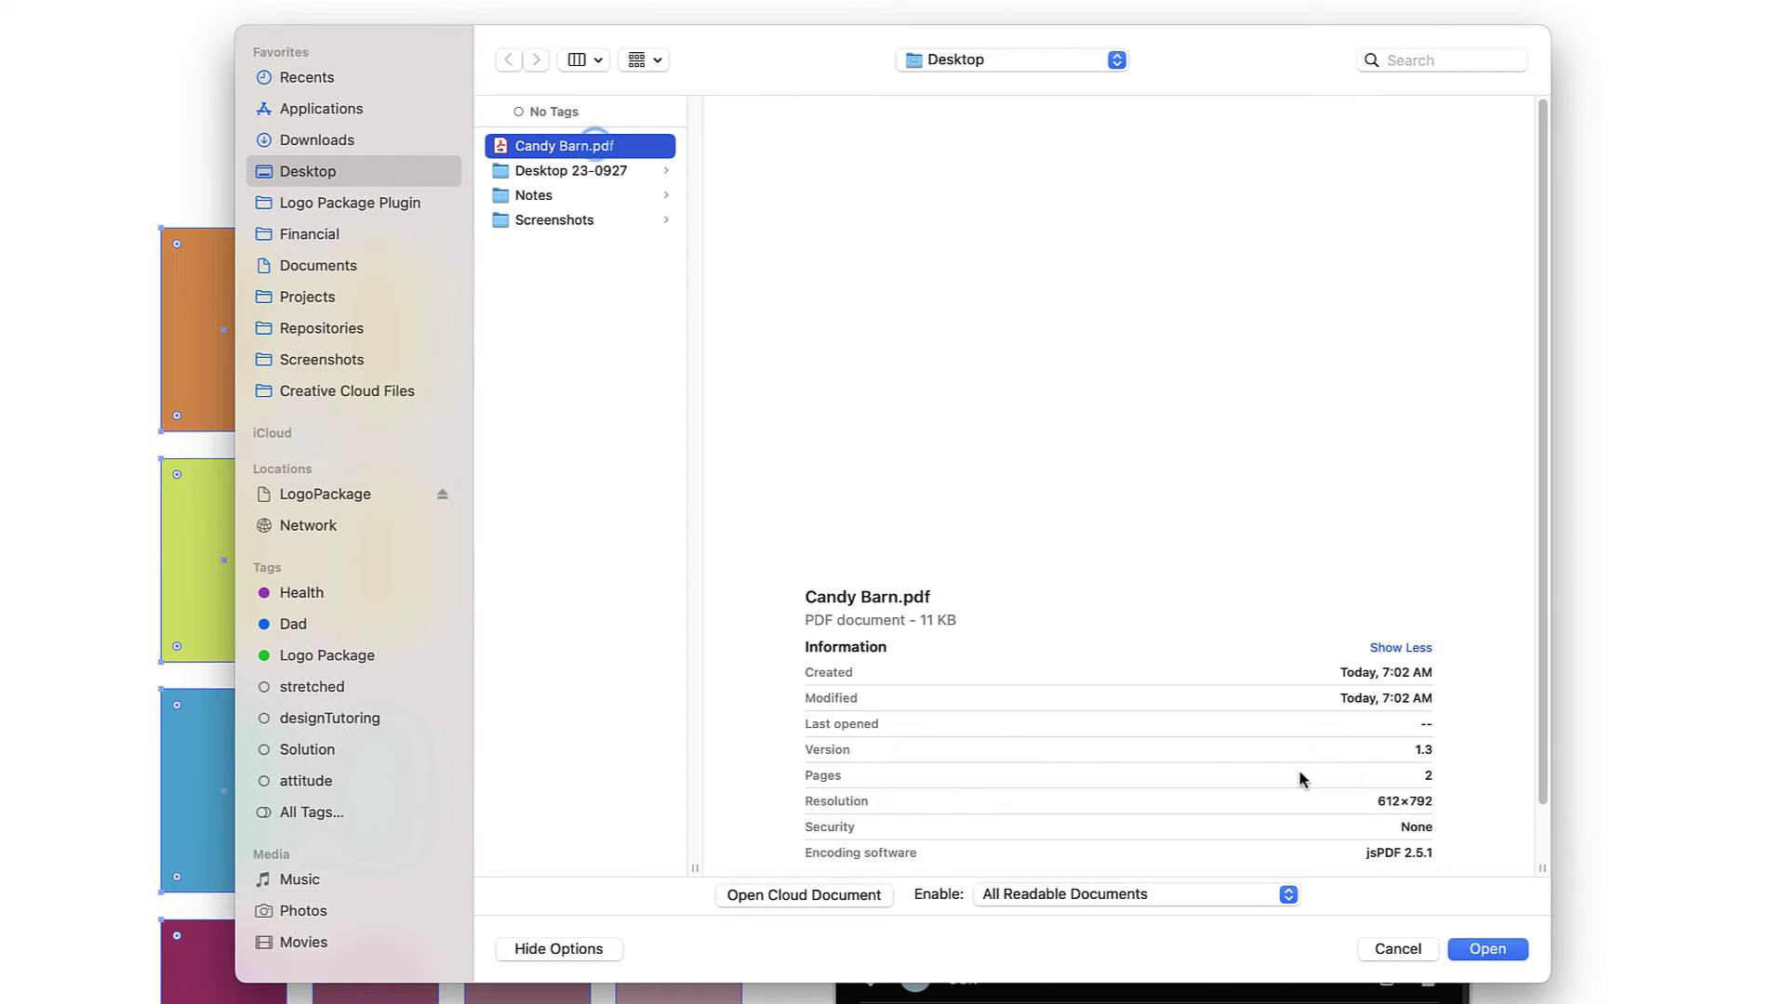
left_click(1487, 949)
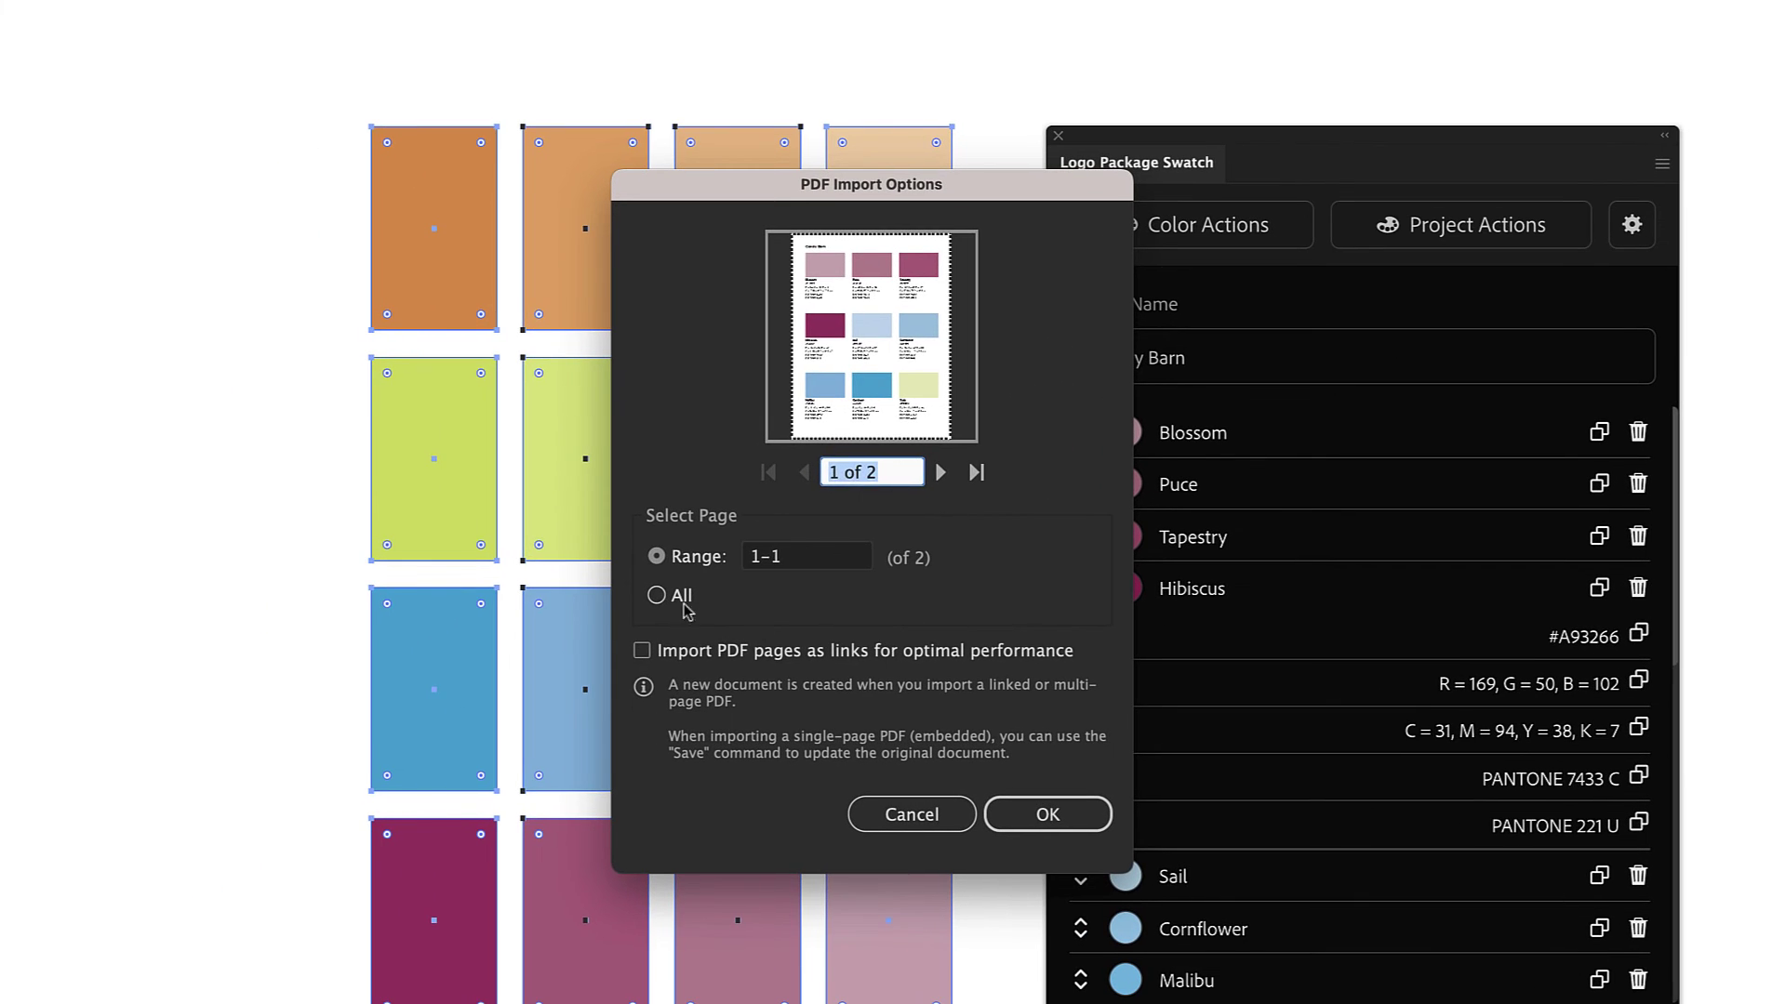
left_click(656, 596)
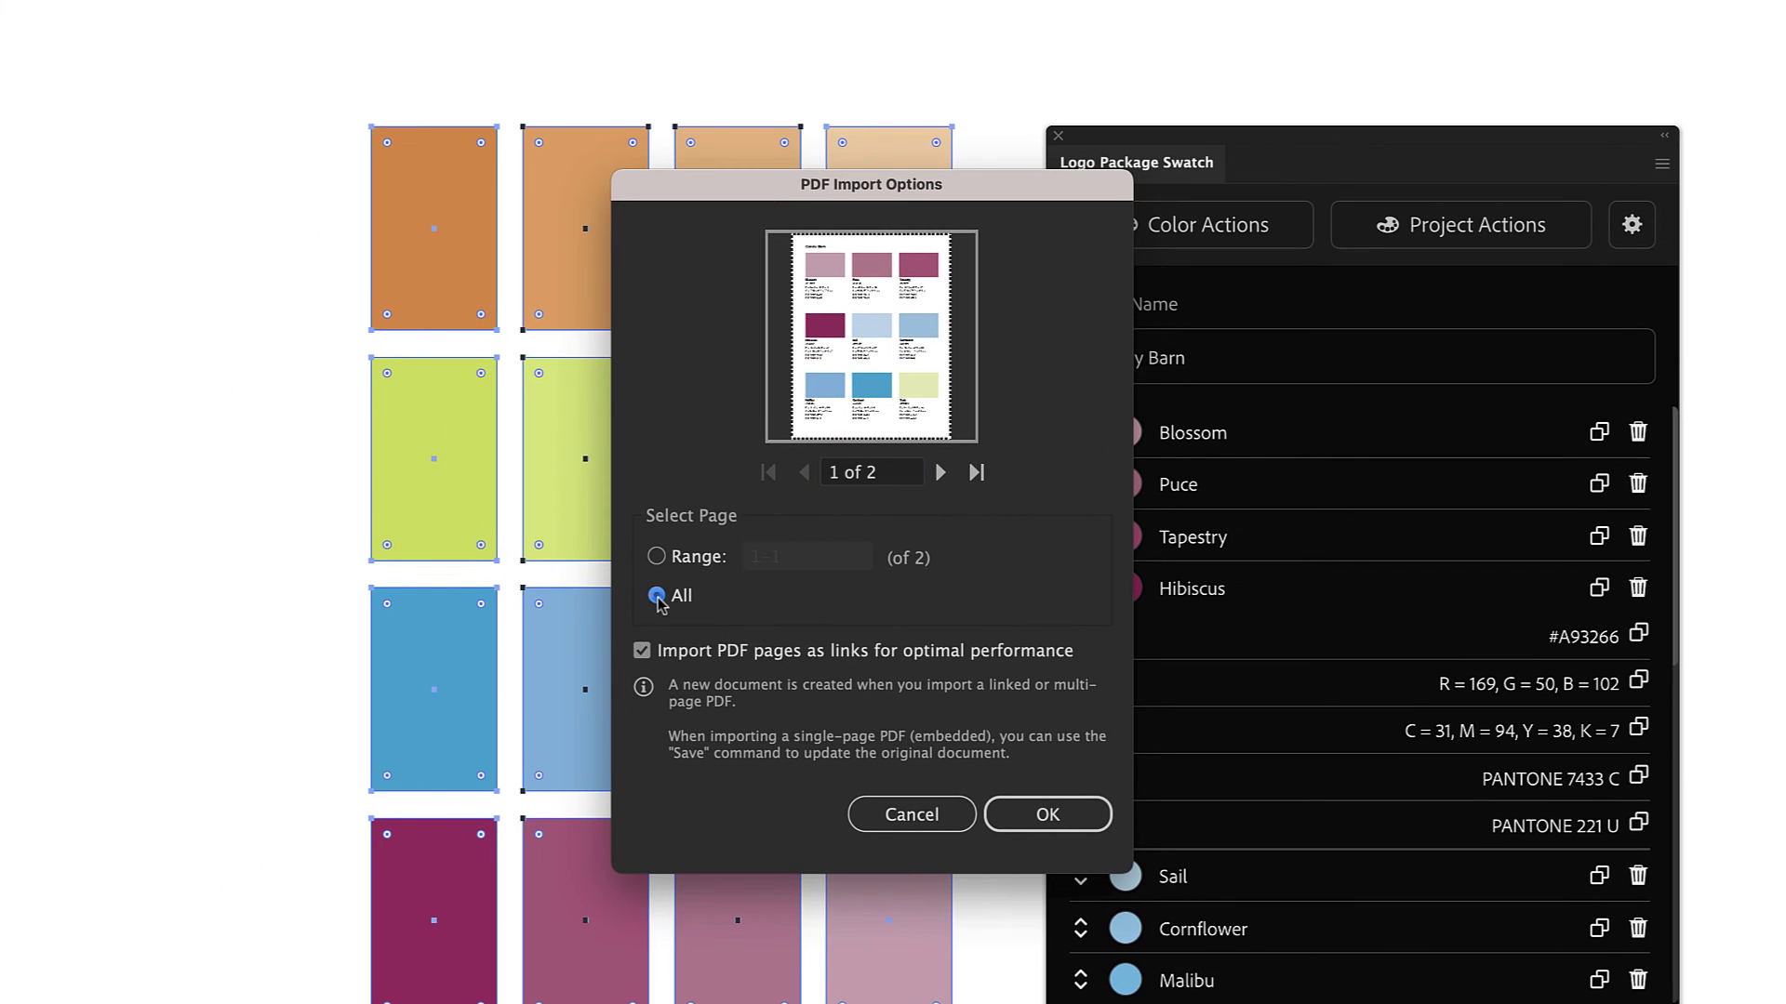
left_click(643, 652)
left_click(1047, 815)
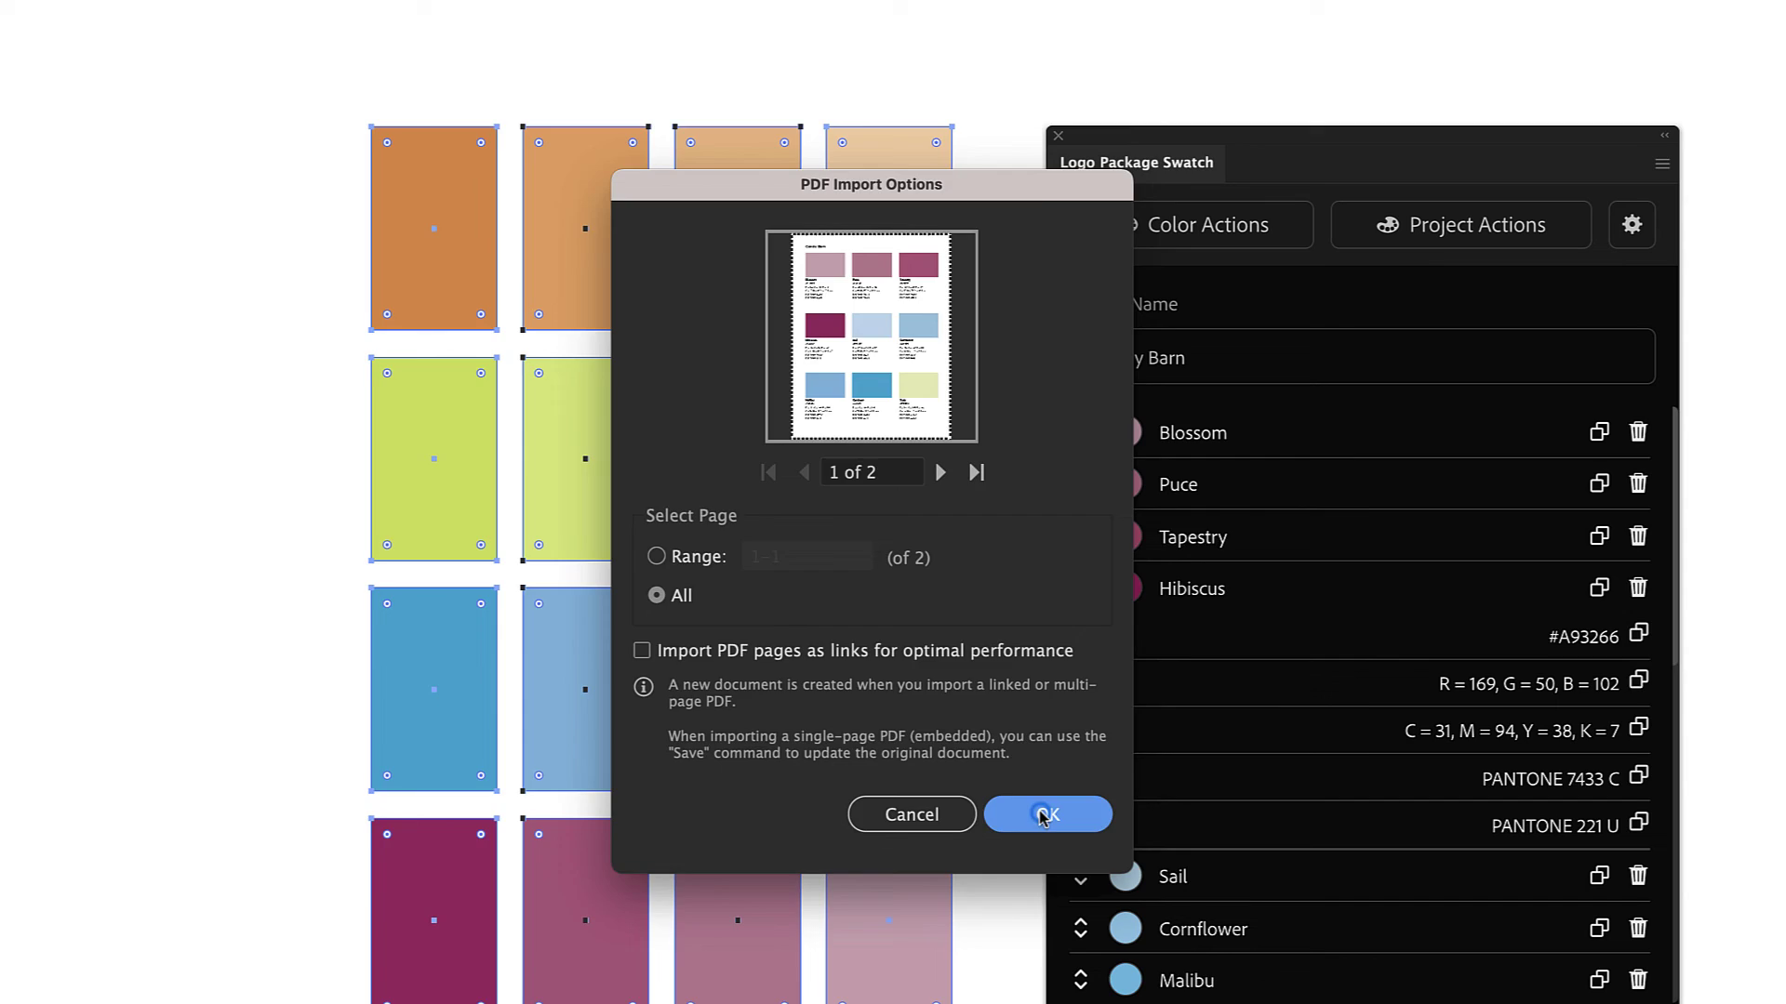